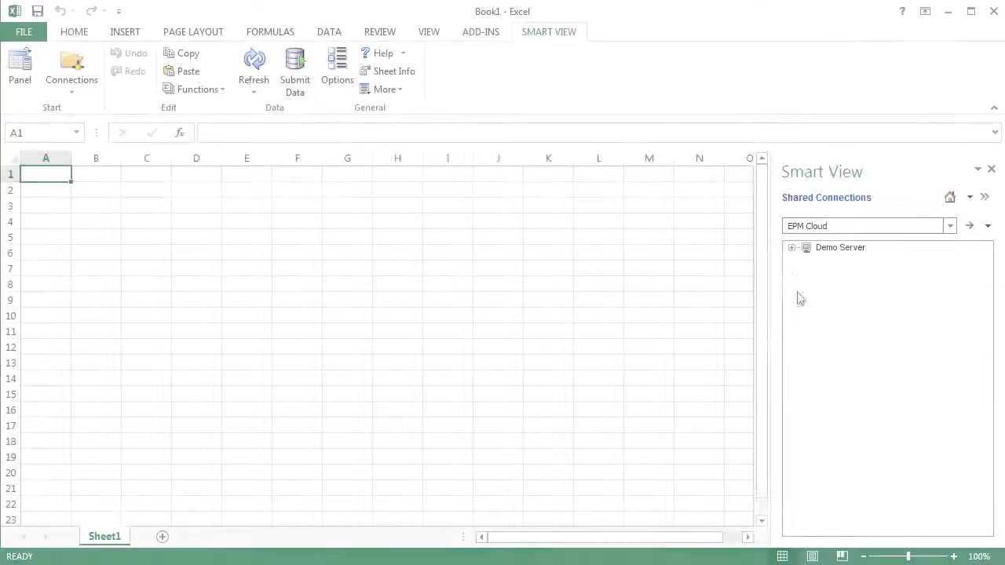
Step: Expand Demo Server > Vision > Forms and preview, then dismiss, the Plan1 context menu
left_click(792, 248)
left_click(822, 285)
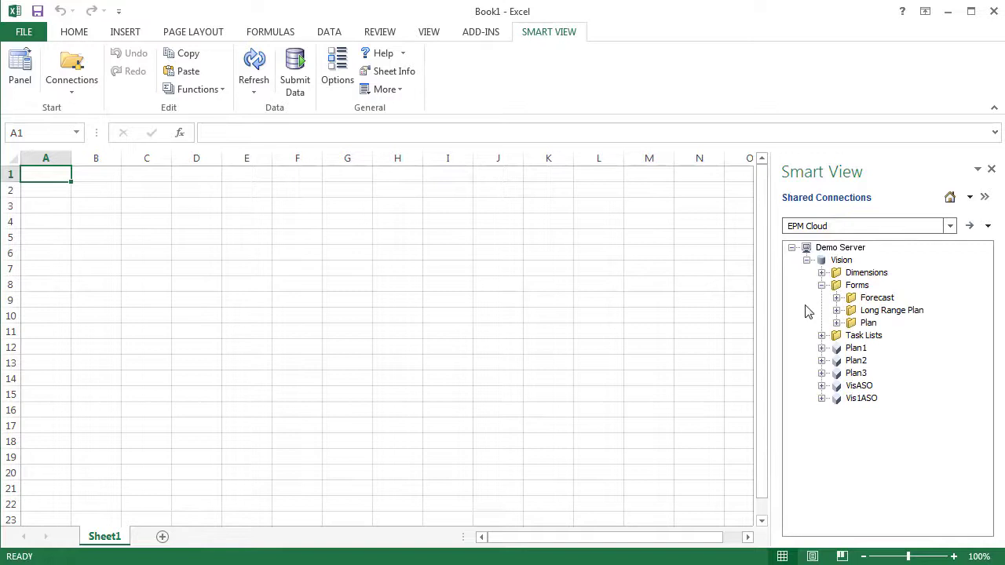
right_click(834, 350)
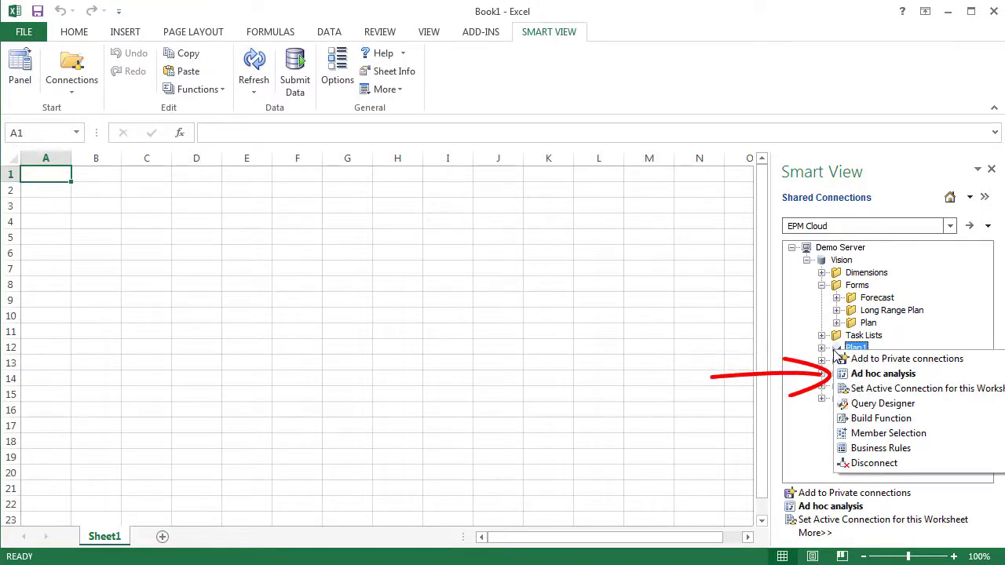
key("Escape")
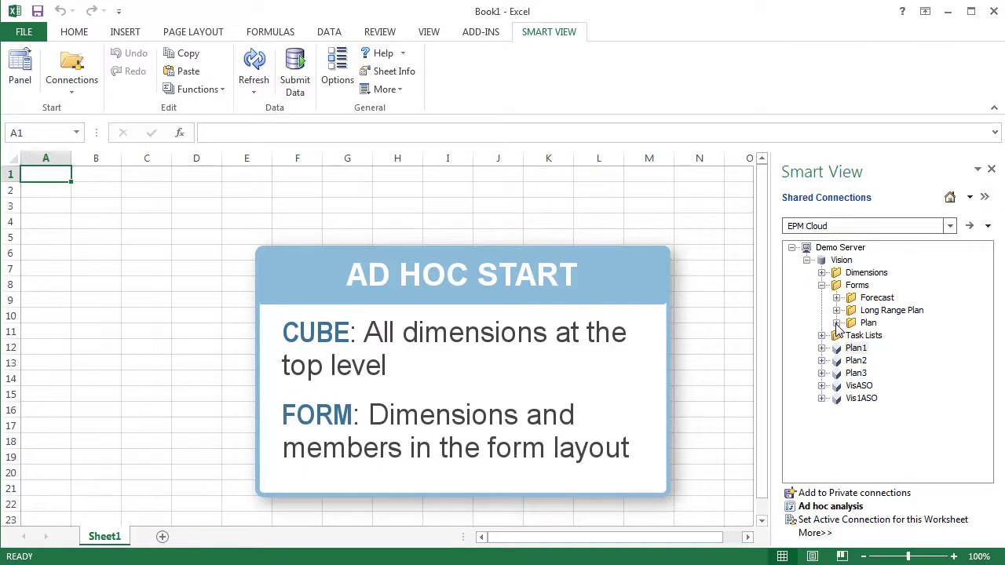
Step: Open the Plan folder's Quarterly Income Statement form as an ad hoc analysis grid
left_click(837, 322)
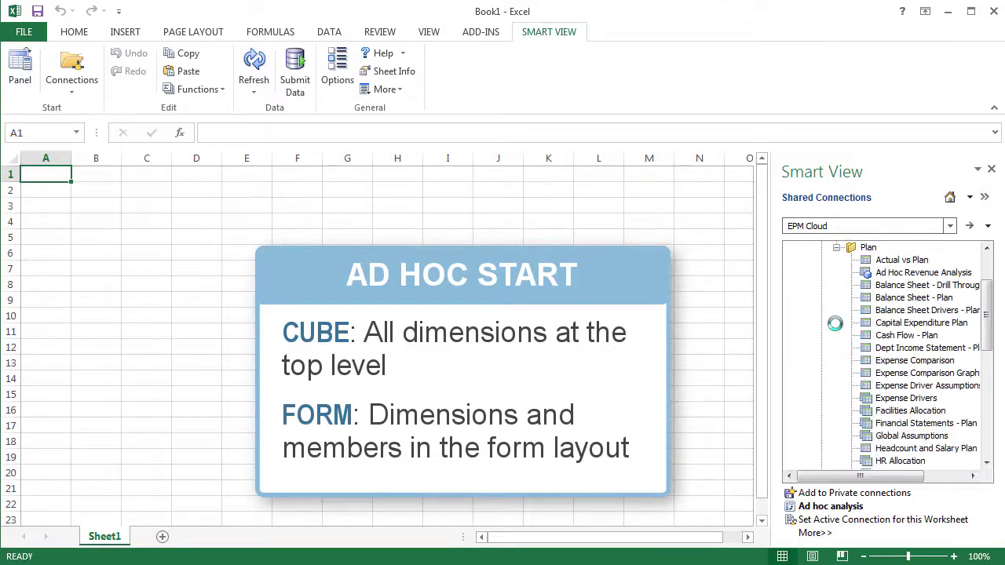
left_click_drag(988, 318, 988, 389)
right_click(890, 416)
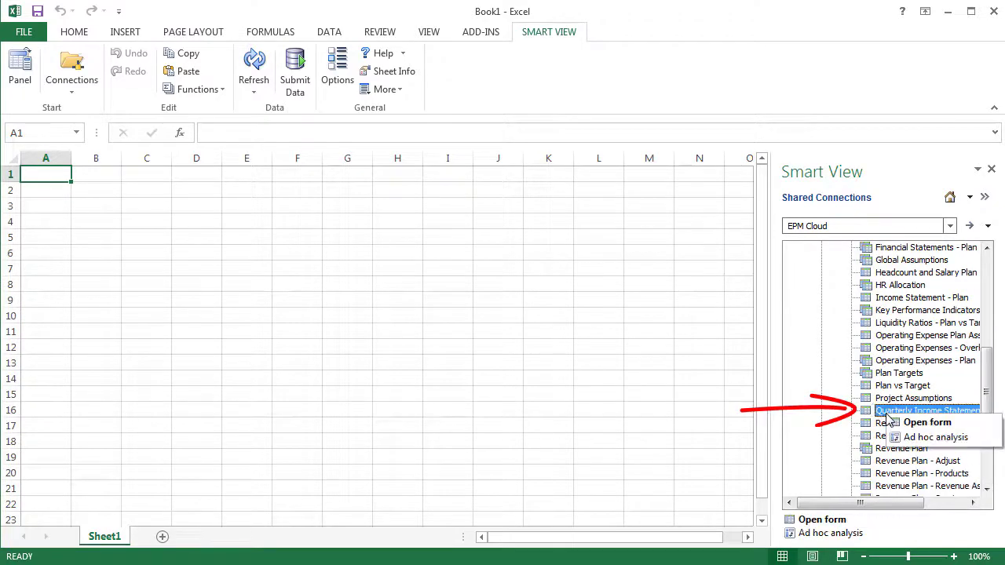
left_click(978, 442)
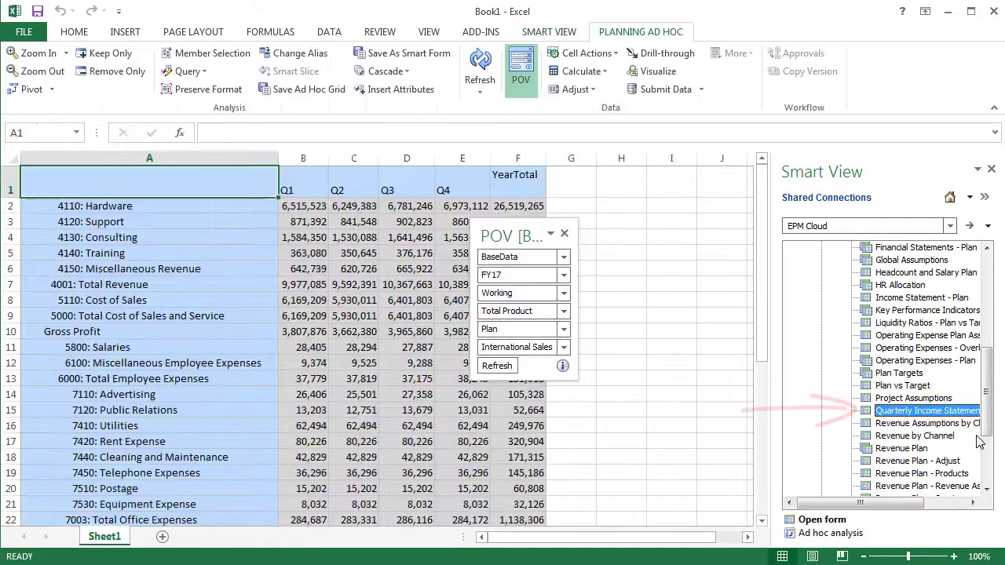
Step: Close the Smart View panel and dock the floating POV as a toolbar, toggling it off and on
left_click(993, 170)
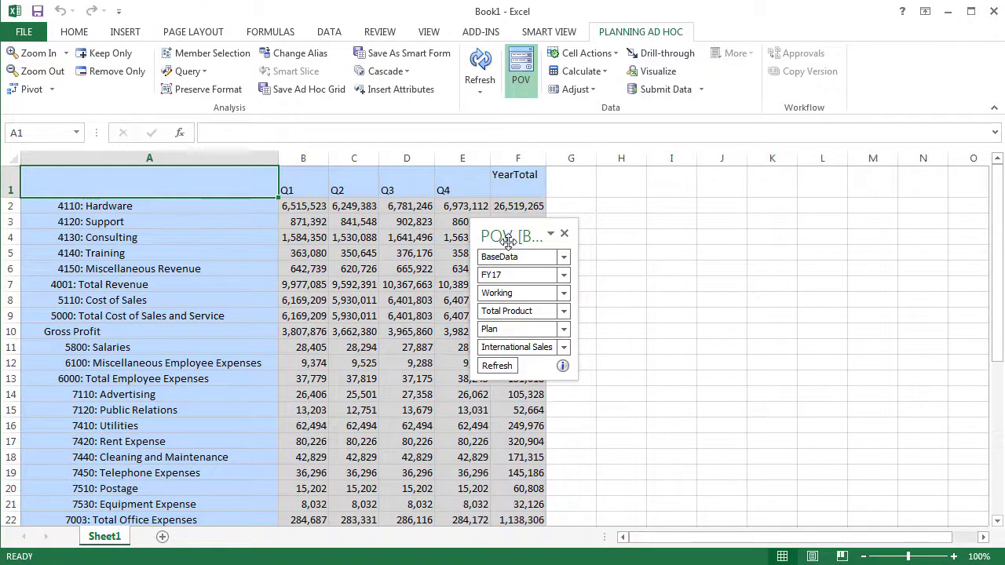
left_click_drag(508, 241, 361, 127)
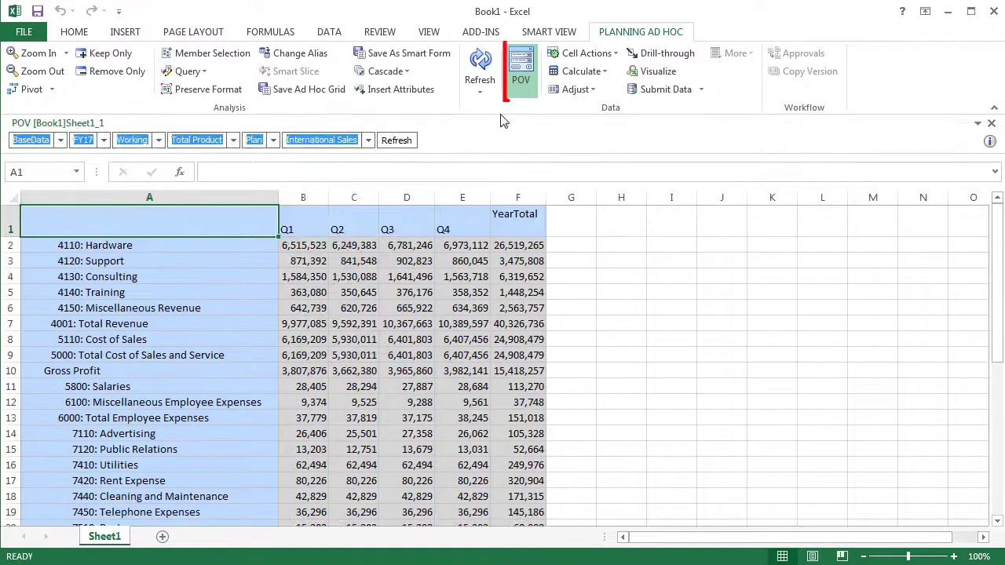
left_click(516, 76)
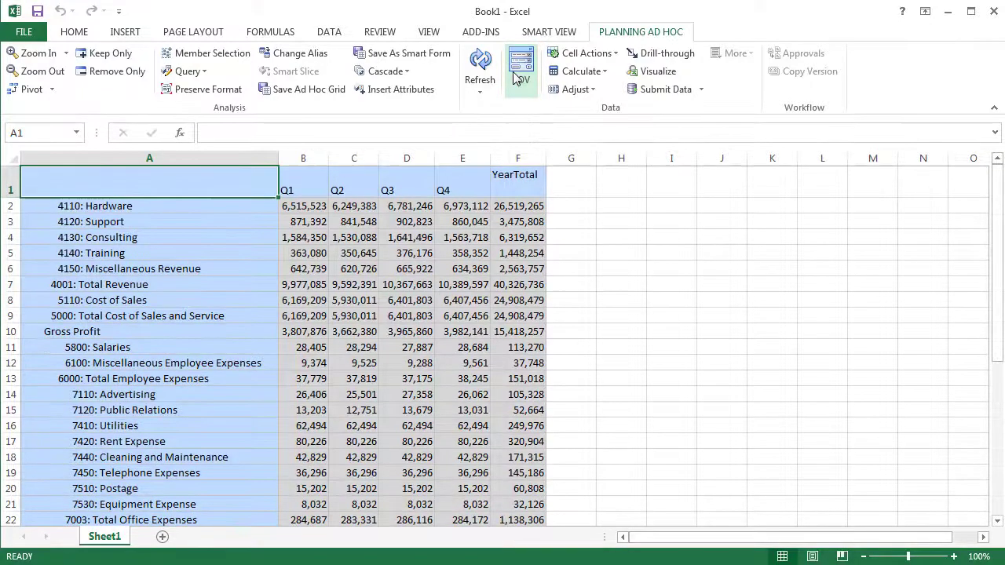
left_click(516, 76)
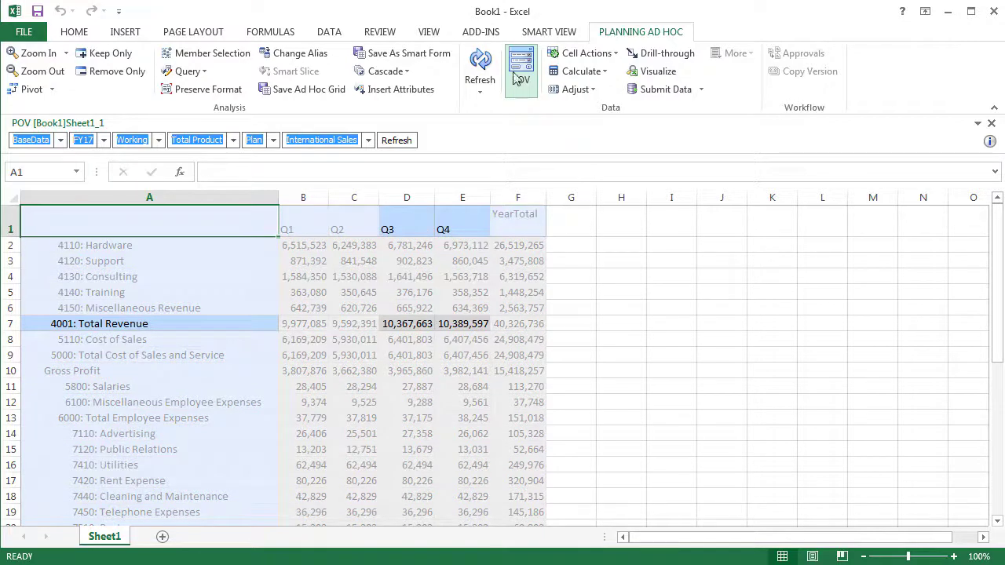
Step: Keep only the 4001: Total Revenue row and remove the Q1 and Q2 columns
left_click(134, 325)
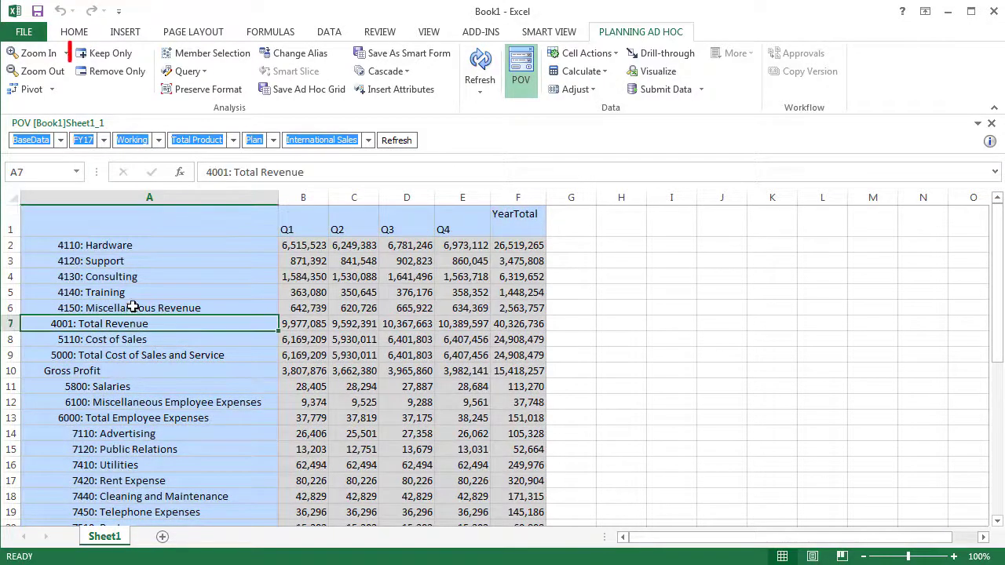
left_click(107, 53)
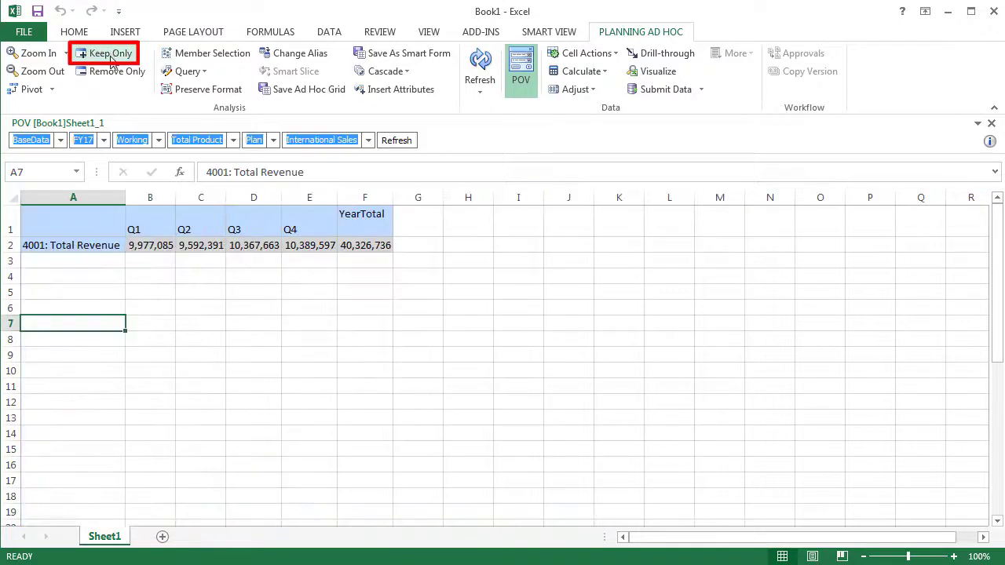
left_click_drag(197, 227, 166, 224)
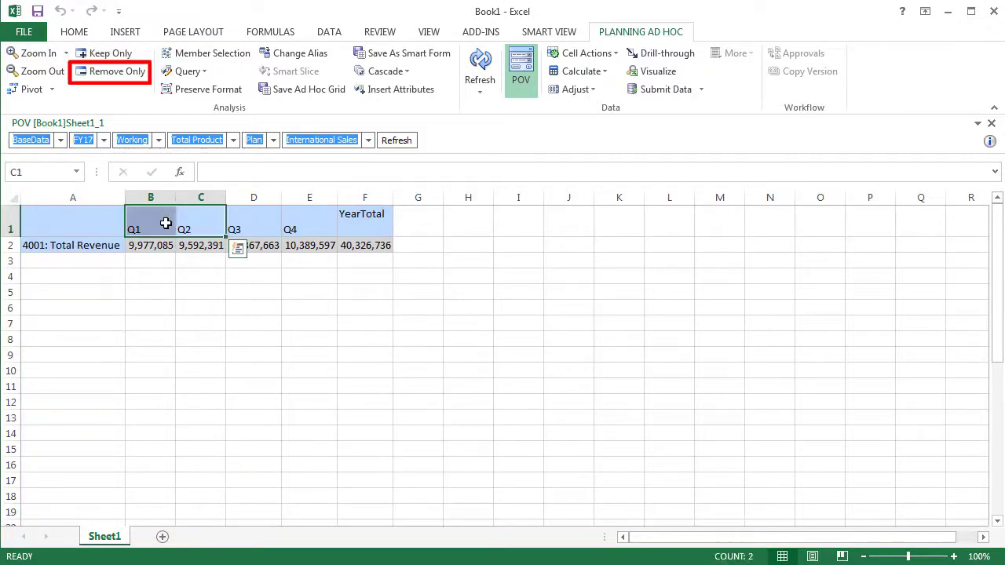
left_click(125, 74)
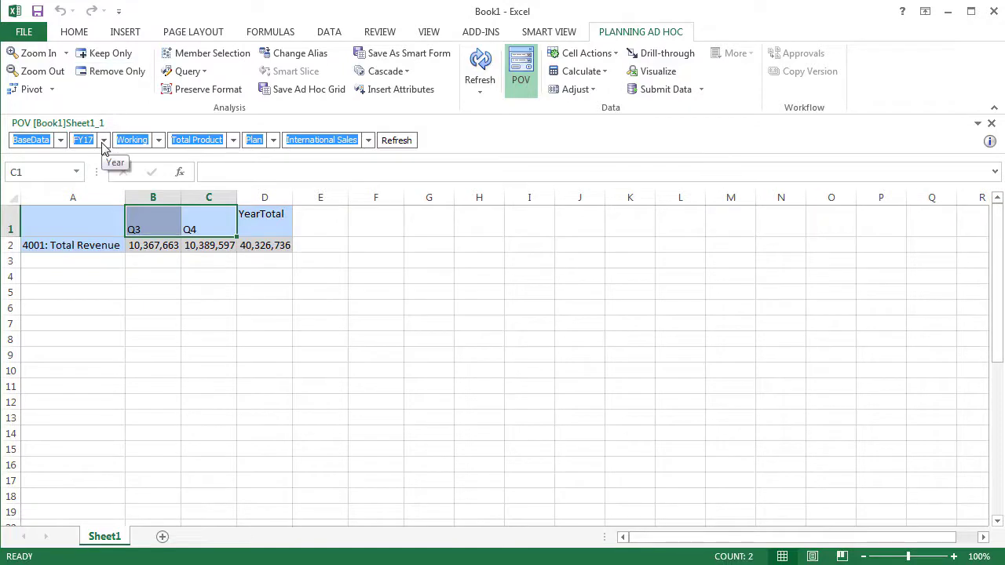
Step: Drag FY17 and International Sales onto the grid and pivot International Sales into the rows
left_click_drag(102, 146, 74, 246)
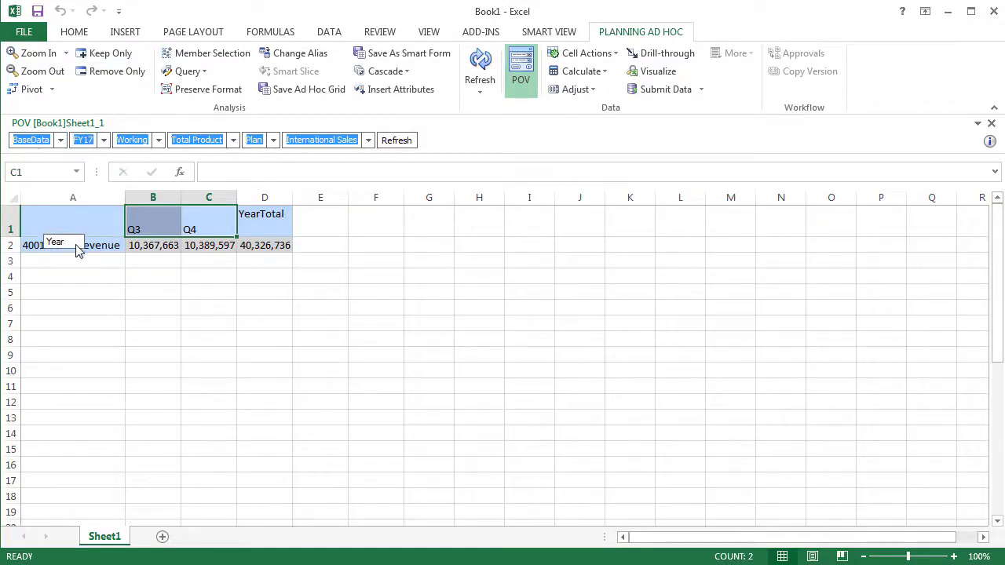
left_click_drag(327, 150, 275, 233)
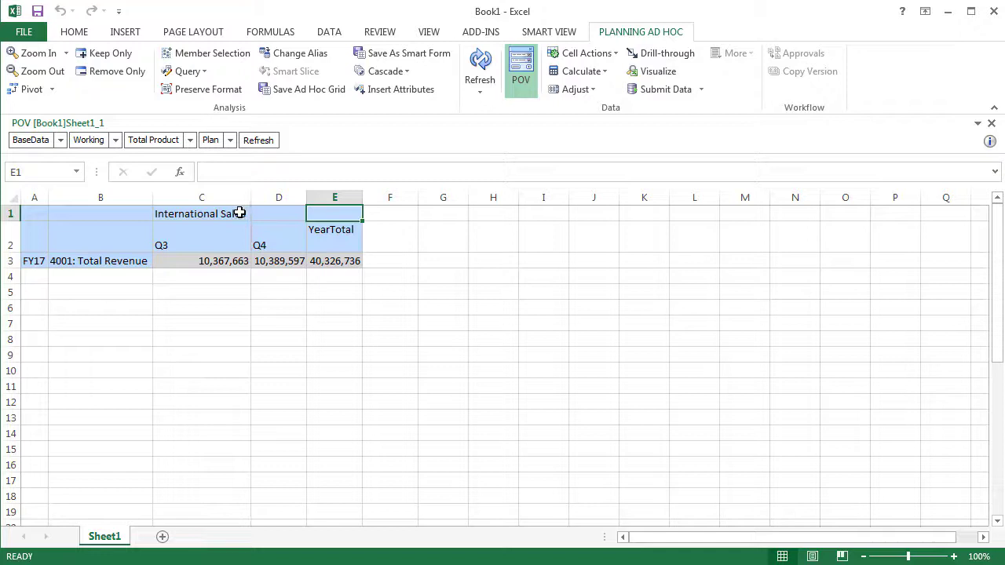
left_click(240, 213)
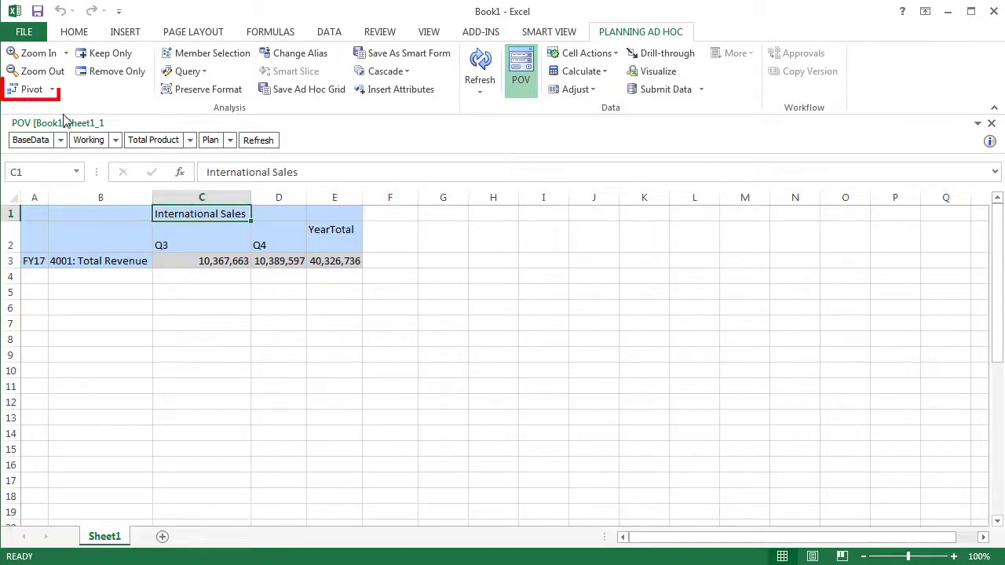
left_click(33, 94)
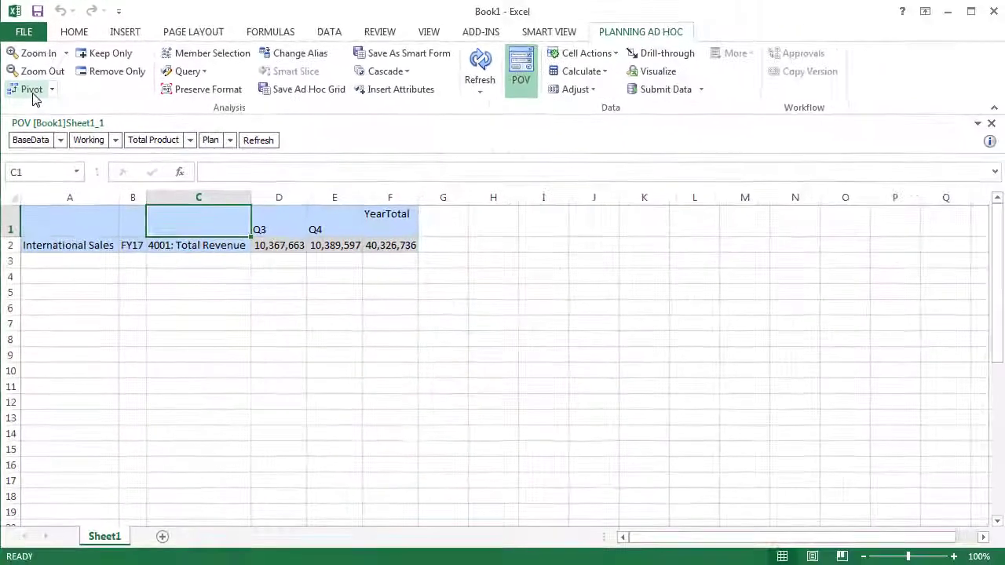
Step: Pivot FY17 back to the POV
left_click(132, 244)
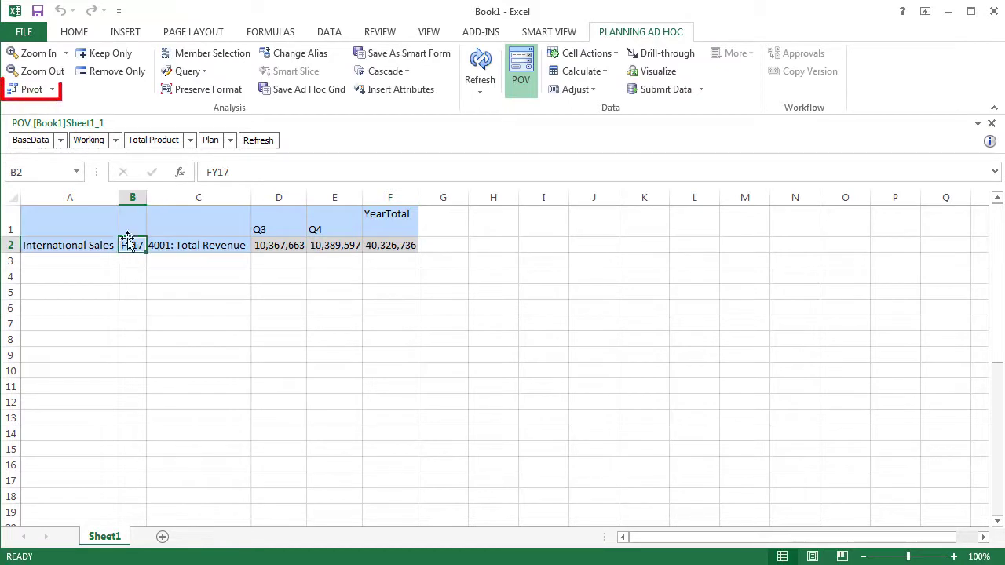
left_click(52, 89)
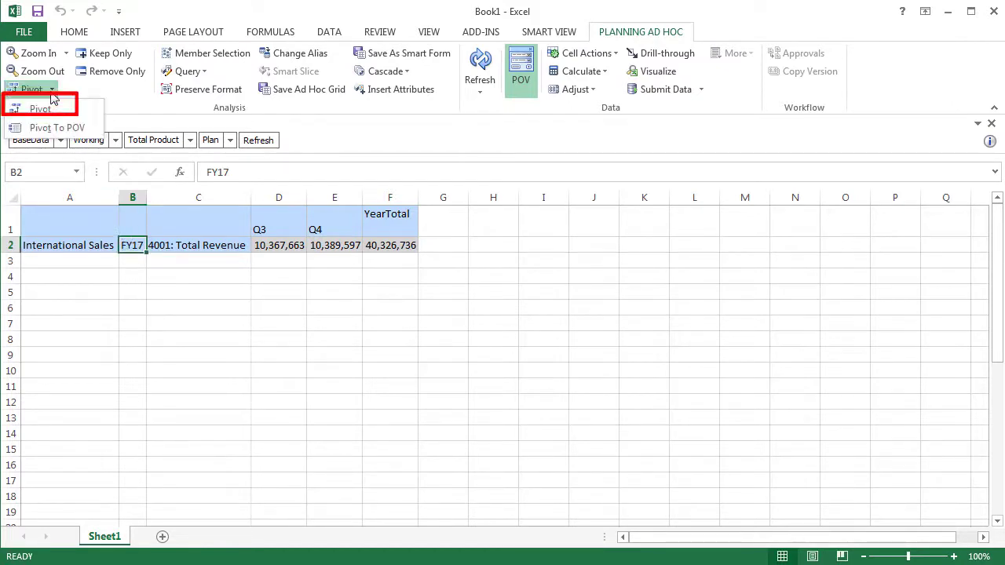
left_click(83, 136)
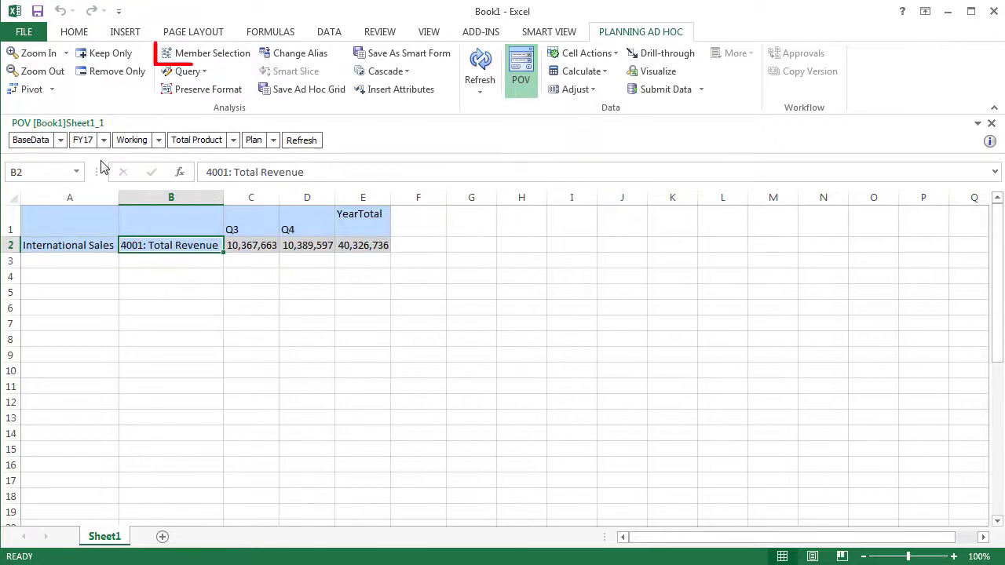
Step: Replace International Sales with Sales East and Sales West as rows, then select Sales West's empty account cell
left_click(80, 246)
left_click(201, 55)
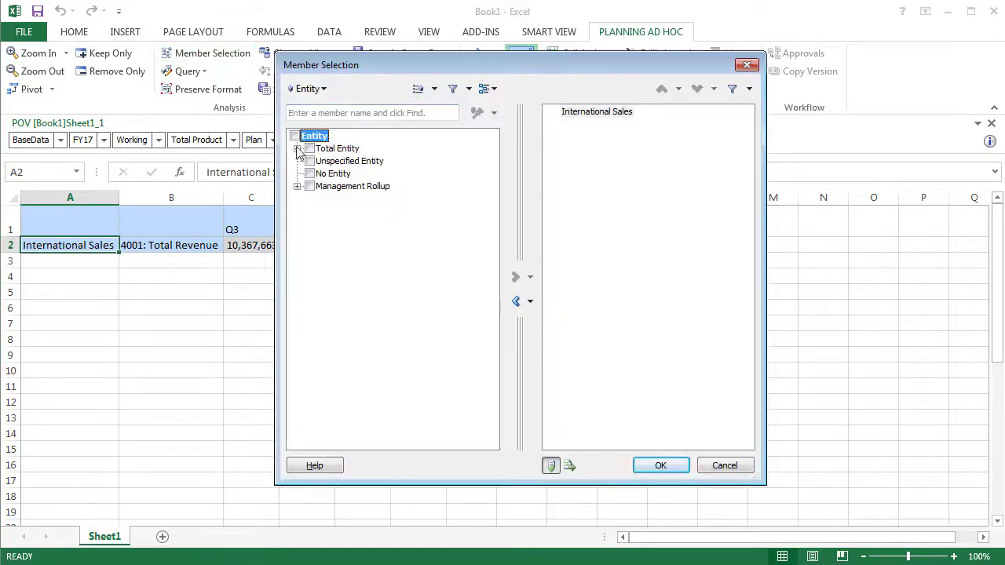
left_click(297, 148)
left_click(326, 212)
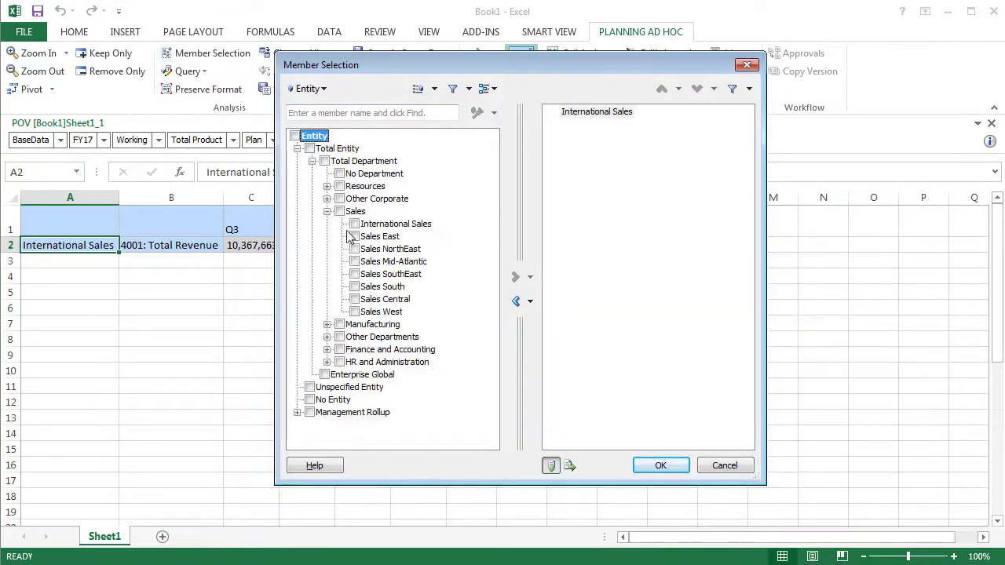
left_click(355, 236)
left_click(354, 312)
left_click(514, 278)
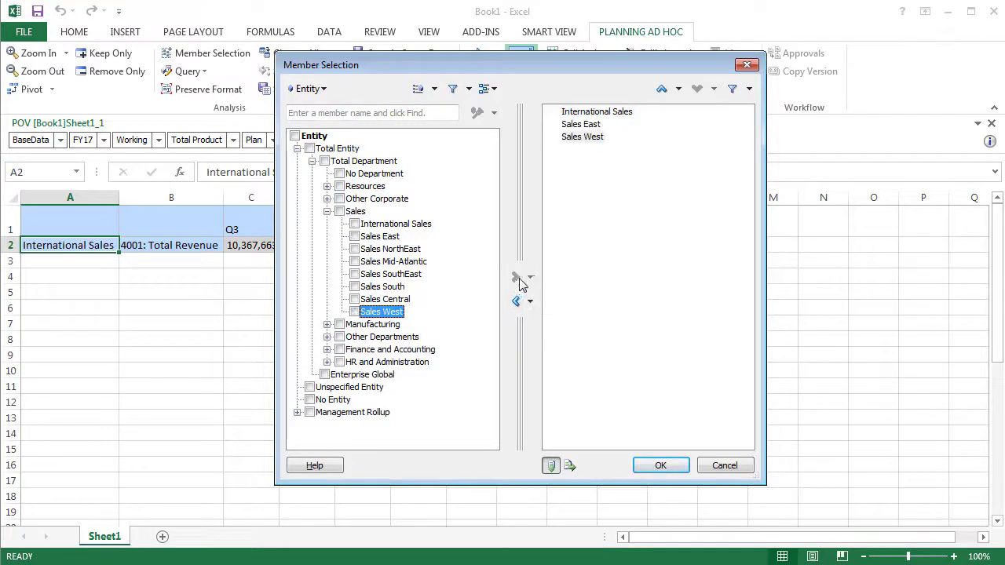
left_click(626, 112)
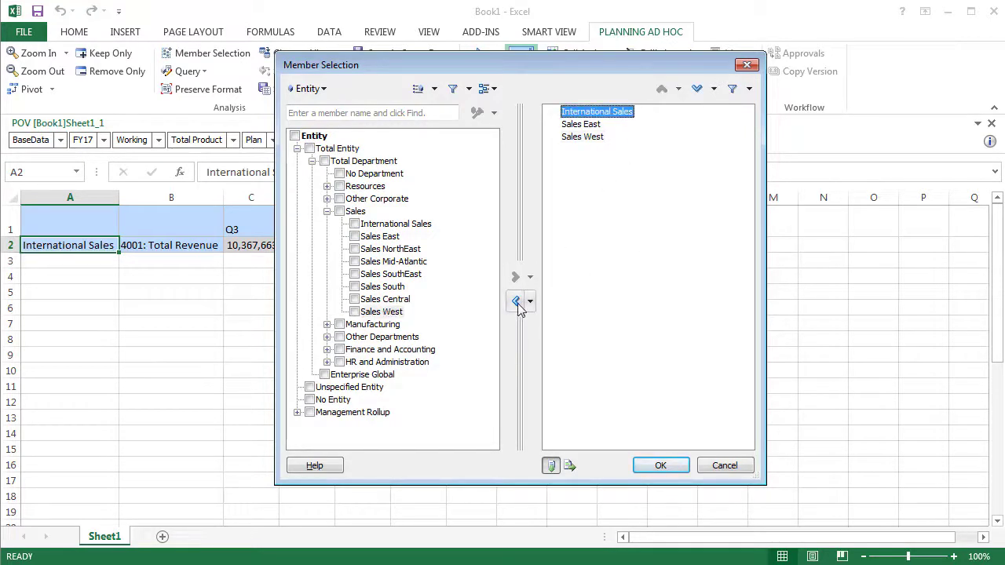
left_click(516, 300)
left_click(660, 466)
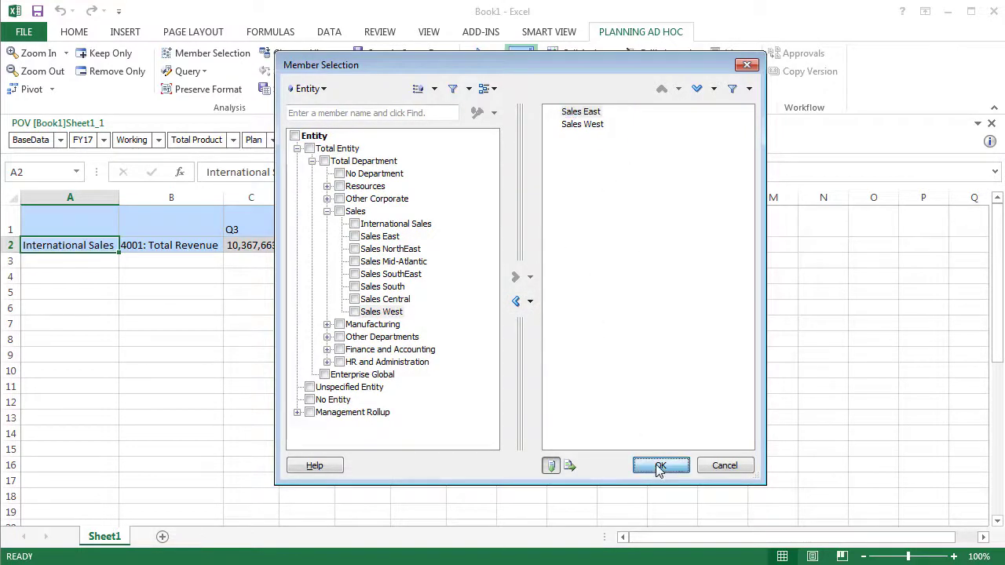
left_click(203, 267)
Step: Assign 4001: Total Revenue to Sales West via a '40' member search, then refresh the grid
left_click(210, 53)
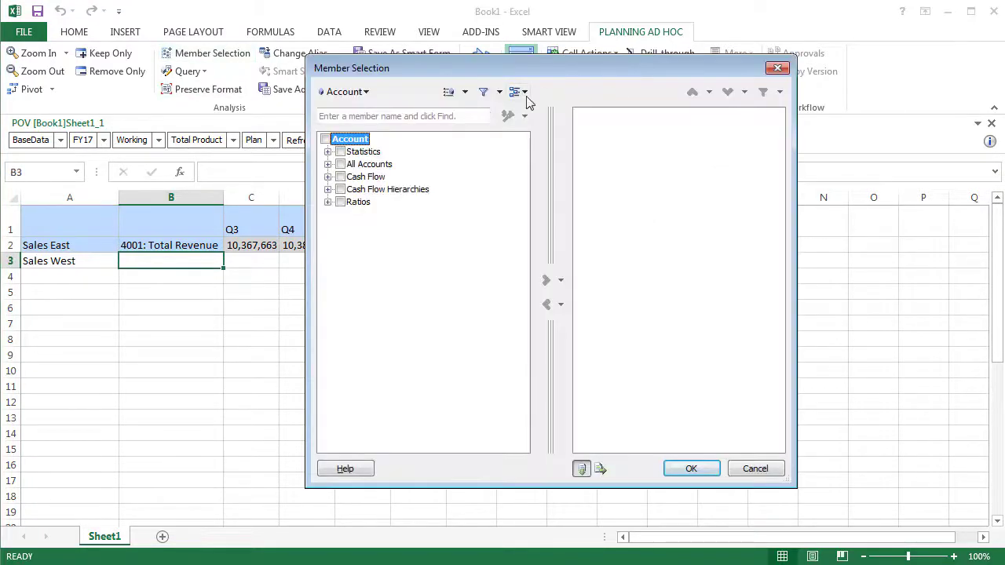
left_click(464, 115)
type("4001")
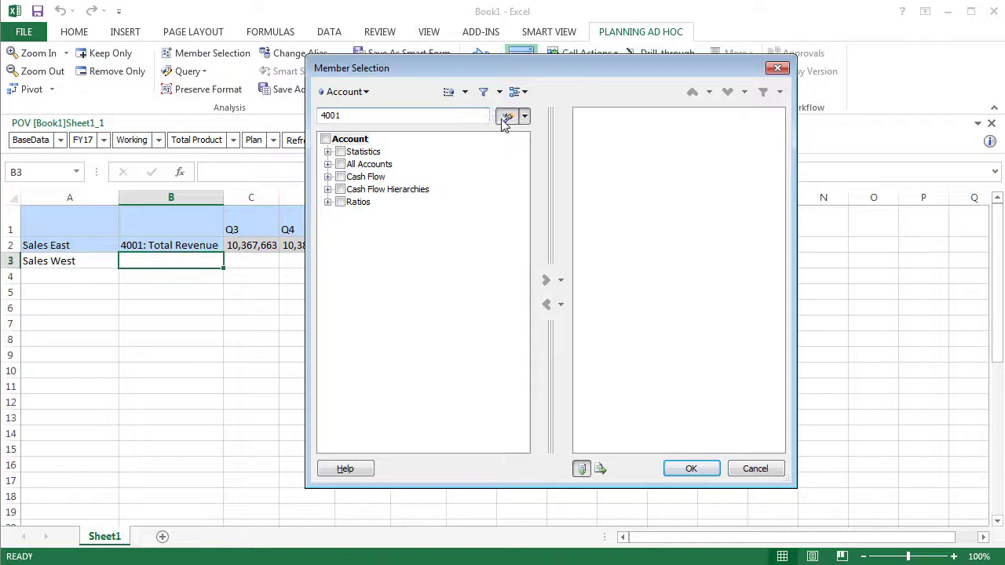
left_click(507, 115)
left_click(546, 280)
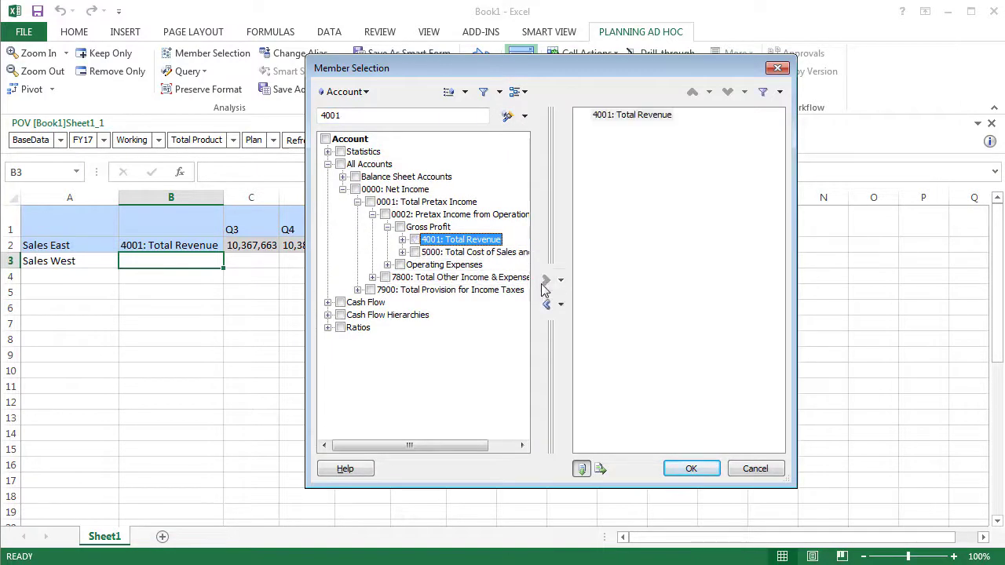
left_click(691, 469)
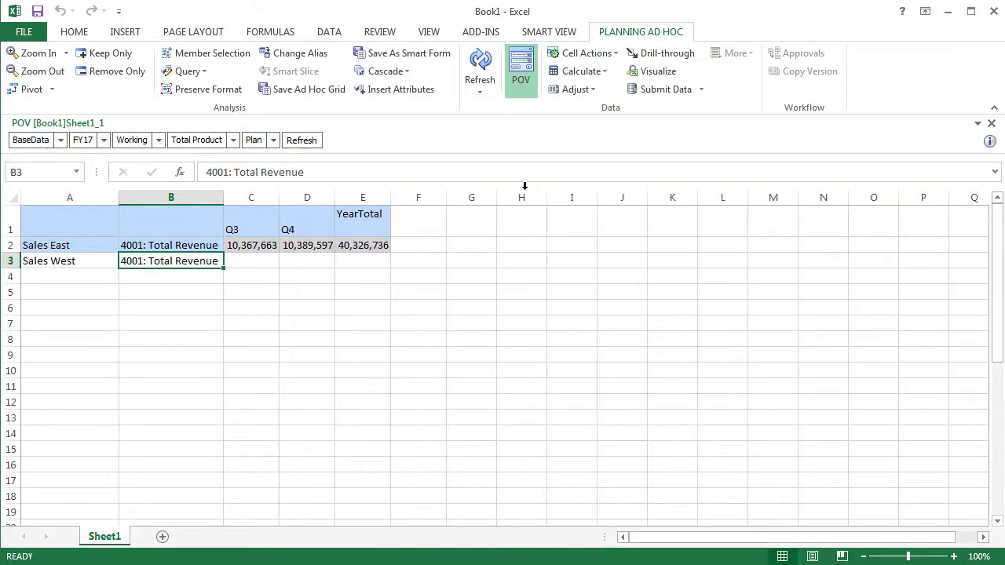
left_click(480, 63)
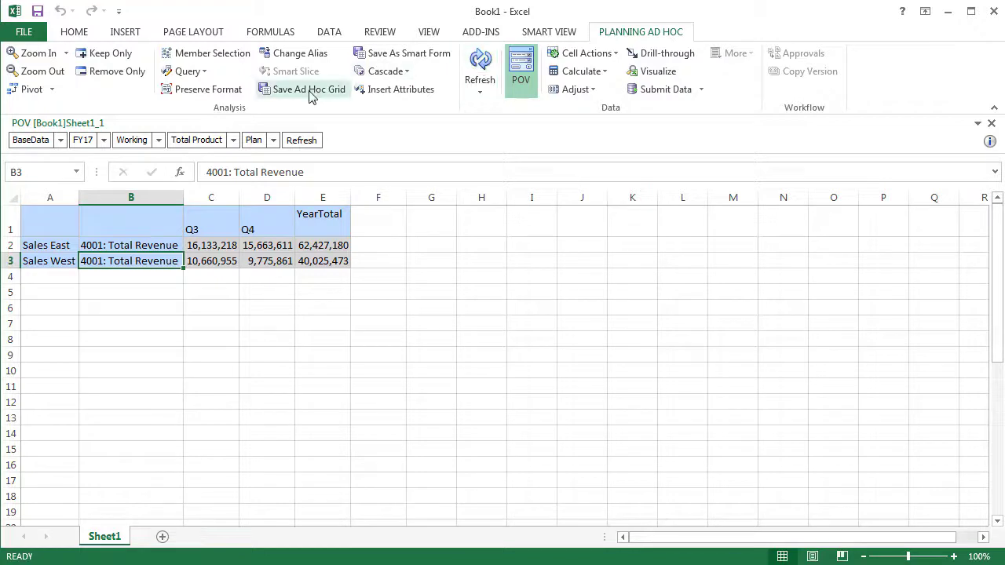
Step: Set the POV product to Computer Services, refresh, and zoom Total Revenue into its 41xx accounts
left_click(234, 142)
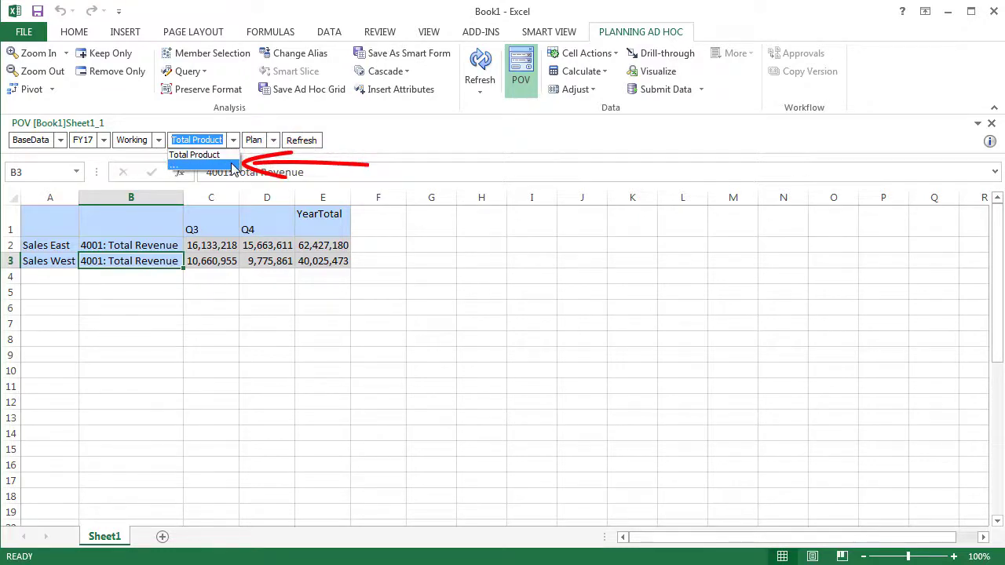
left_click(234, 167)
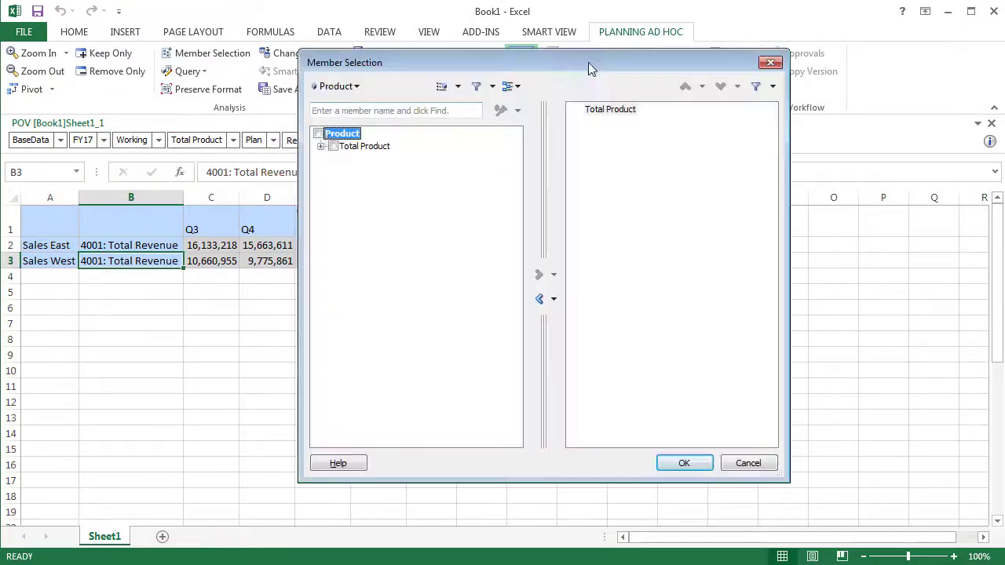
left_click(320, 146)
left_click(357, 198)
left_click(539, 275)
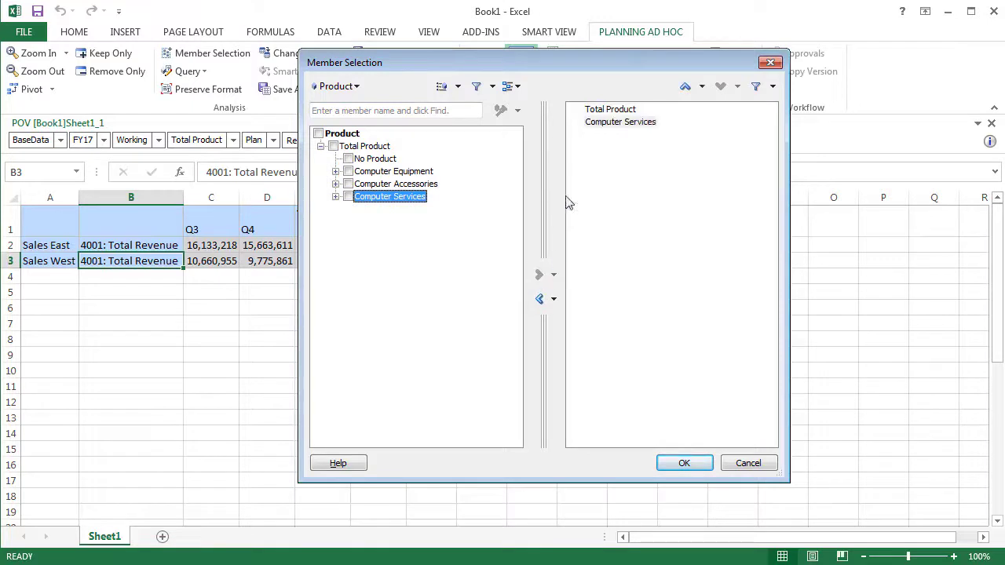
left_click(610, 109)
left_click(539, 299)
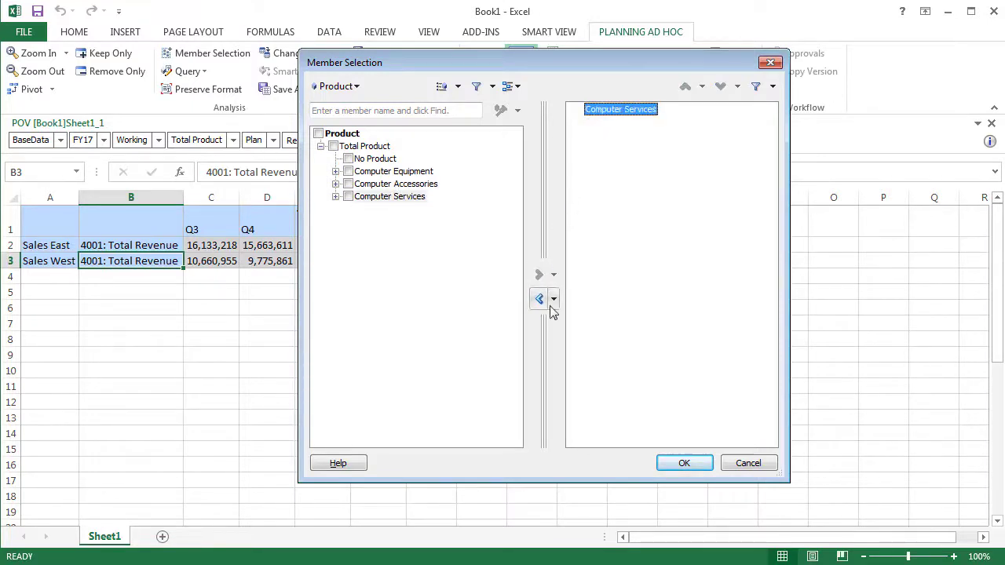
left_click(682, 465)
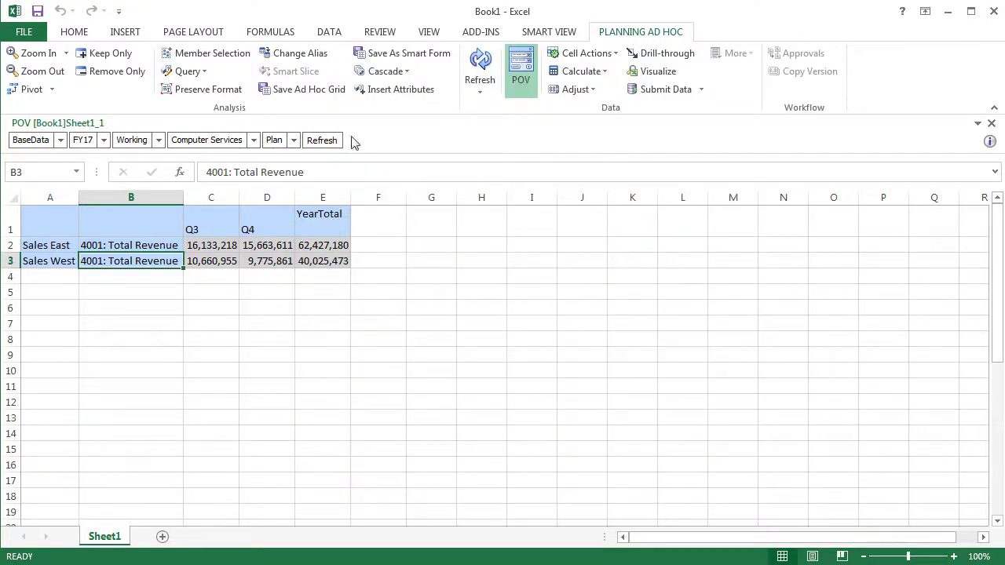
left_click(338, 141)
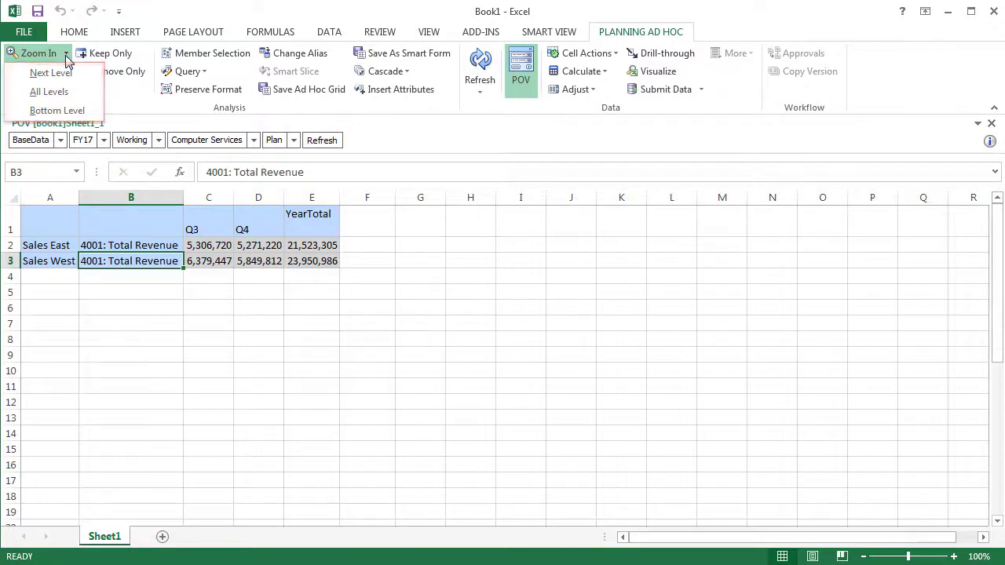
left_click(90, 74)
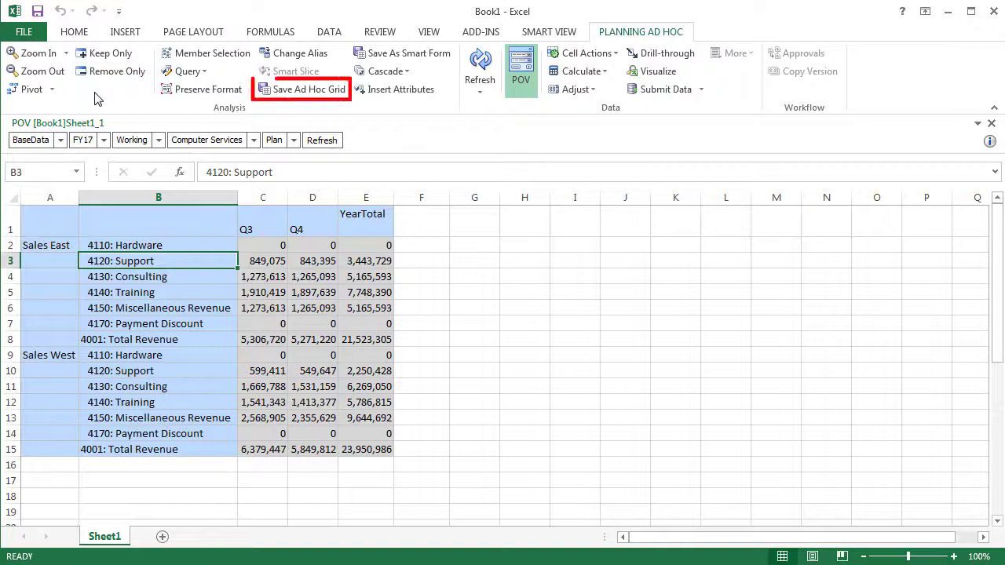
Step: Save the ad hoc grid as 'Service Revenue for 2nd Half' in /Forms/Plan
left_click(310, 95)
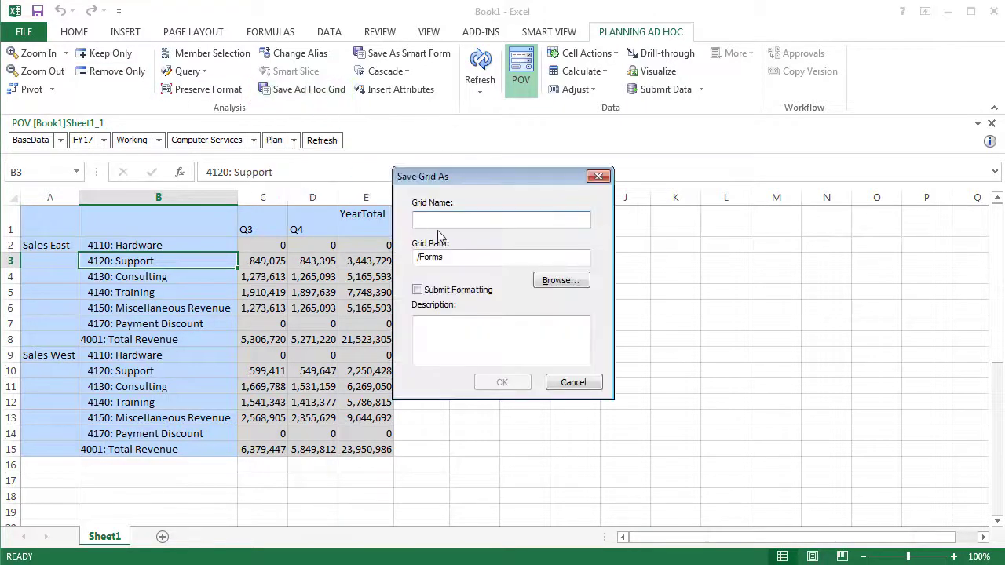
type("Service Revenu")
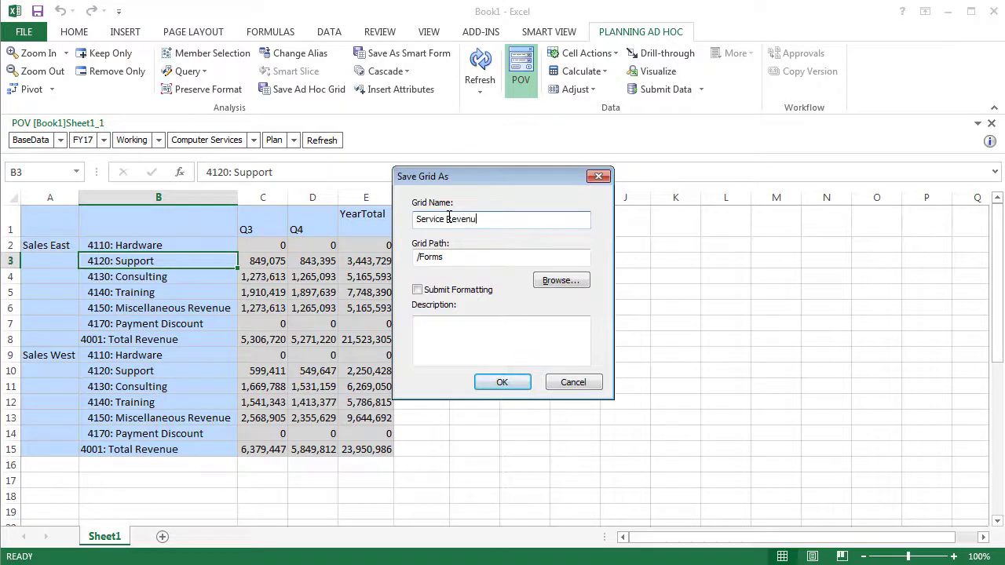
type("e for 2nd Half")
left_click(550, 281)
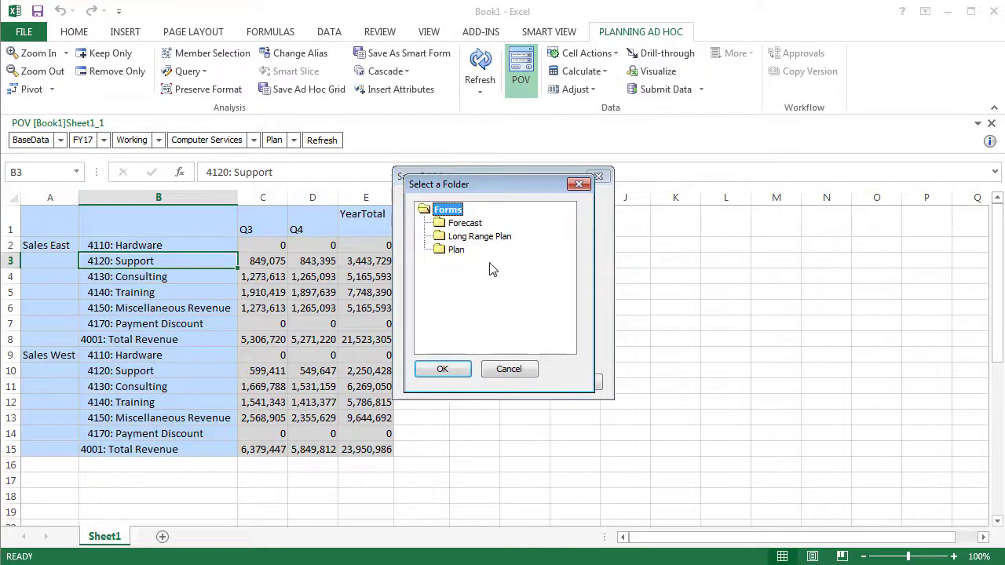
left_click(460, 251)
left_click(459, 368)
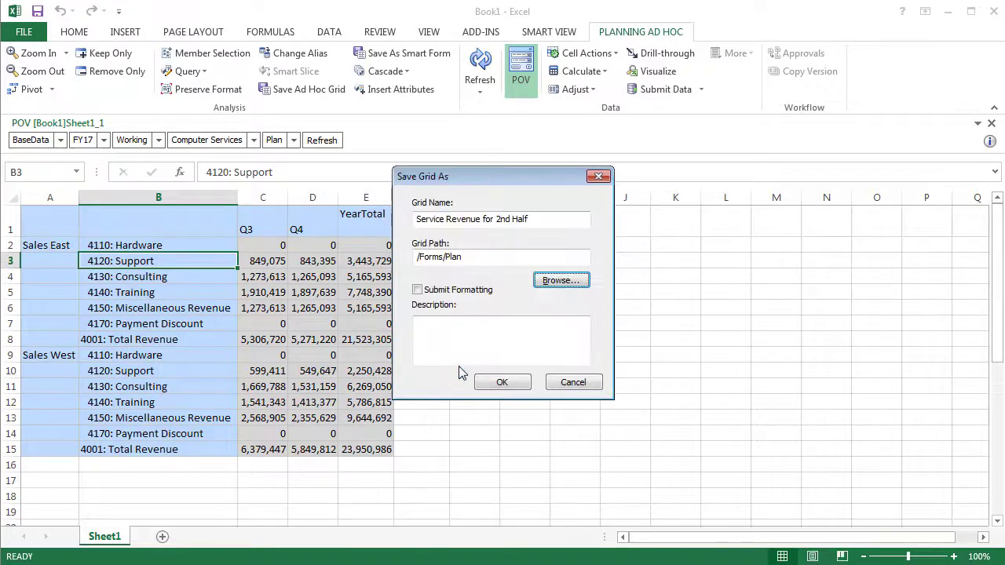
left_click(494, 385)
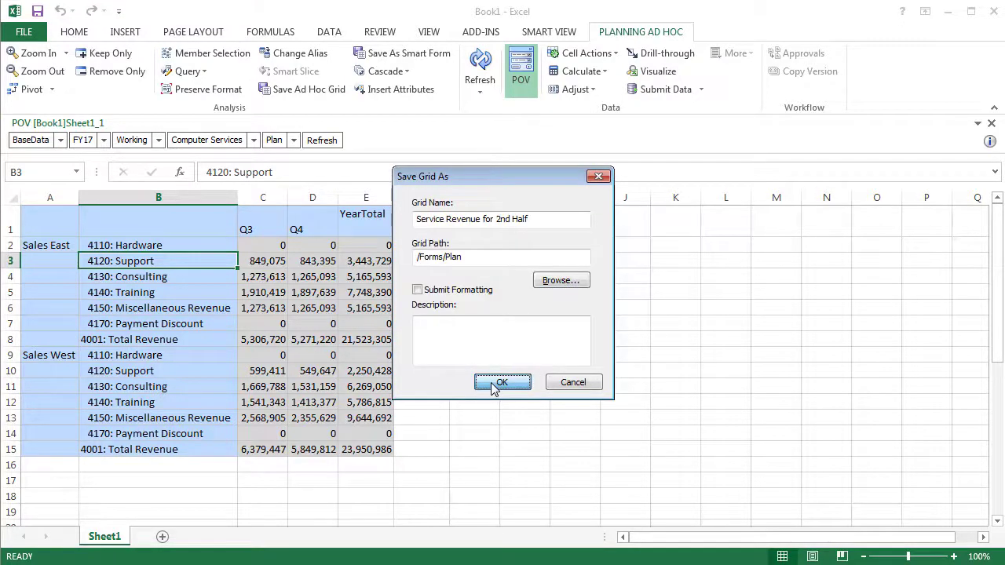